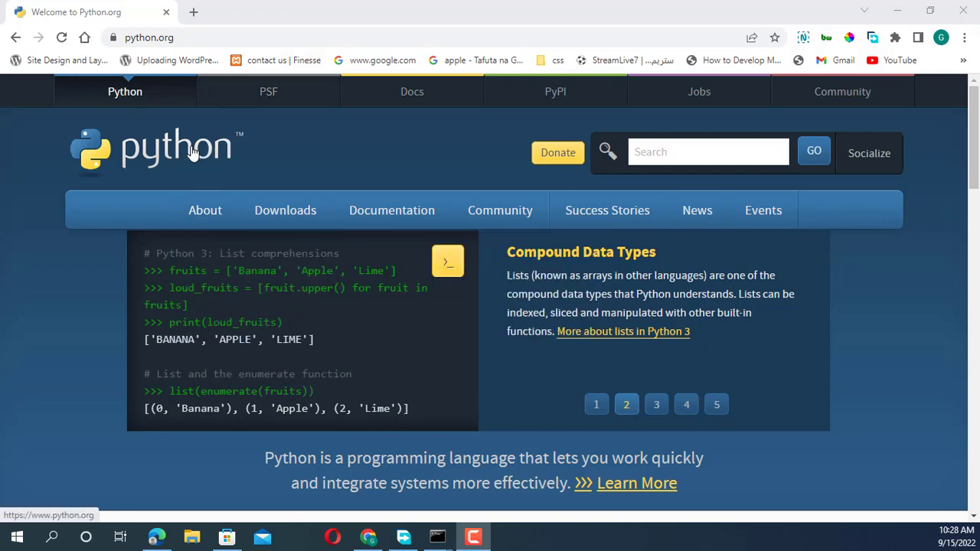
Download the Python 3.10.7 Windows installer from the Python downloads page into the Downloads\Music folder
{"action": "mouse_move", "coordinate": [291, 222]}
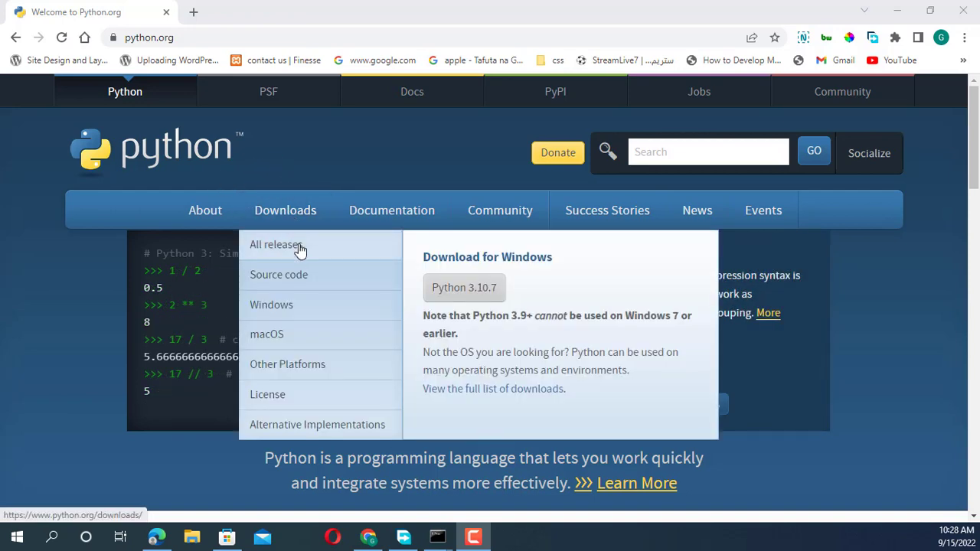
{"action": "left_click", "coordinate": [298, 250]}
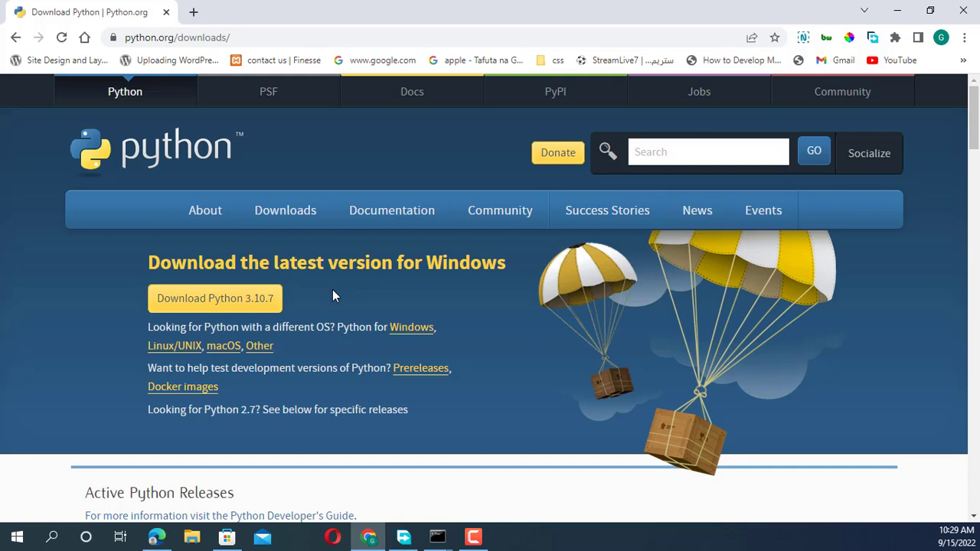
{"action": "left_click", "coordinate": [229, 299]}
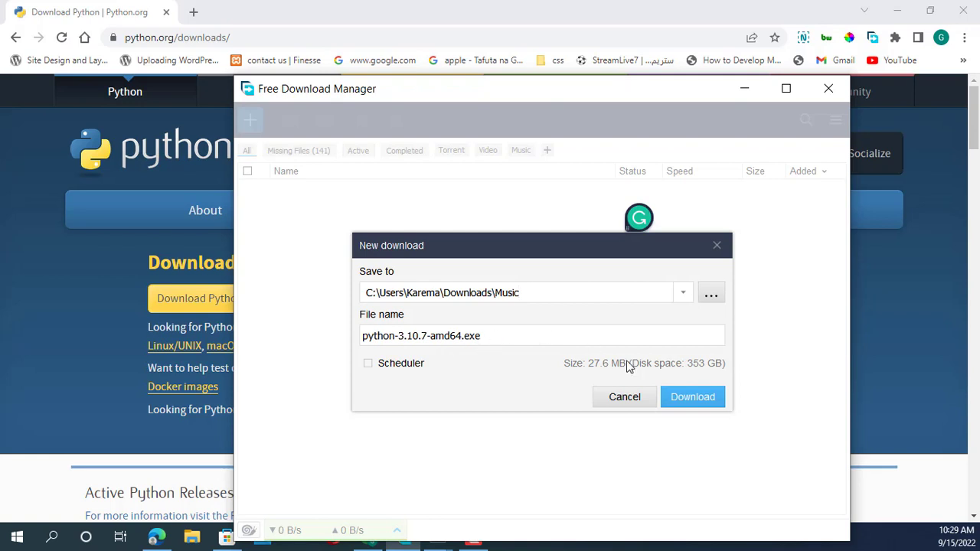
{"action": "left_click", "coordinate": [692, 398]}
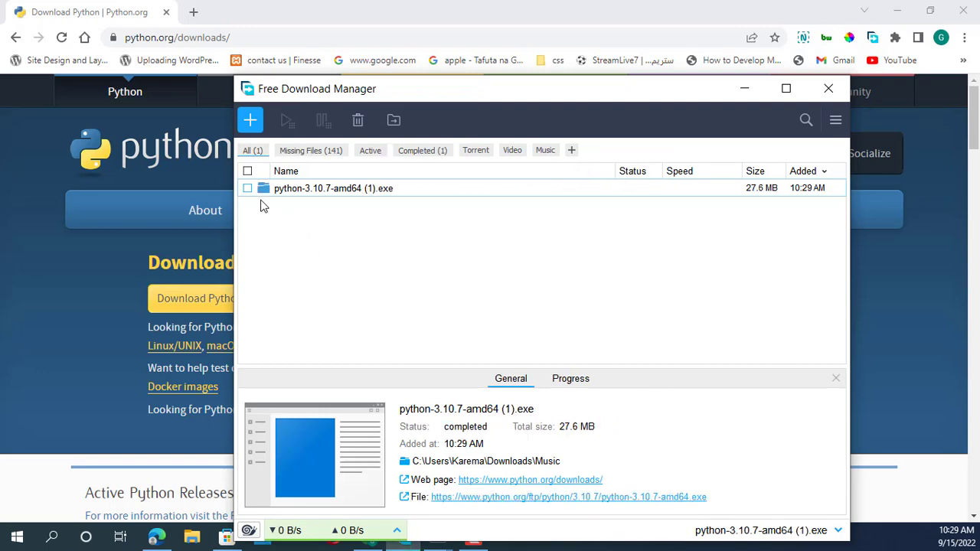
{"action": "left_click_drag", "start_coordinate": [542, 85], "coordinate": [3, 469]}
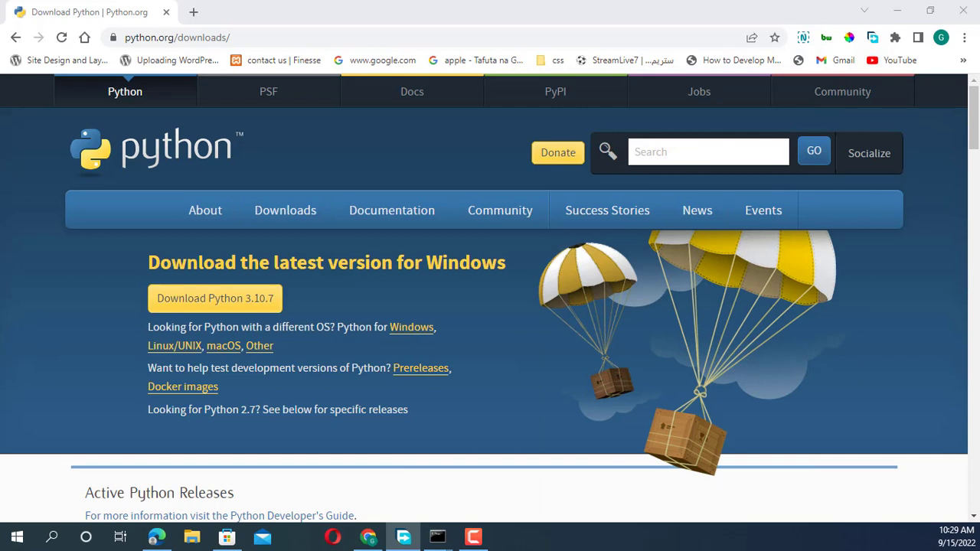
Run the downloaded Python 3.10.7 installer and proceed through Customize installation with the preset optional features to the advanced options
{"action": "left_click", "coordinate": [191, 537]}
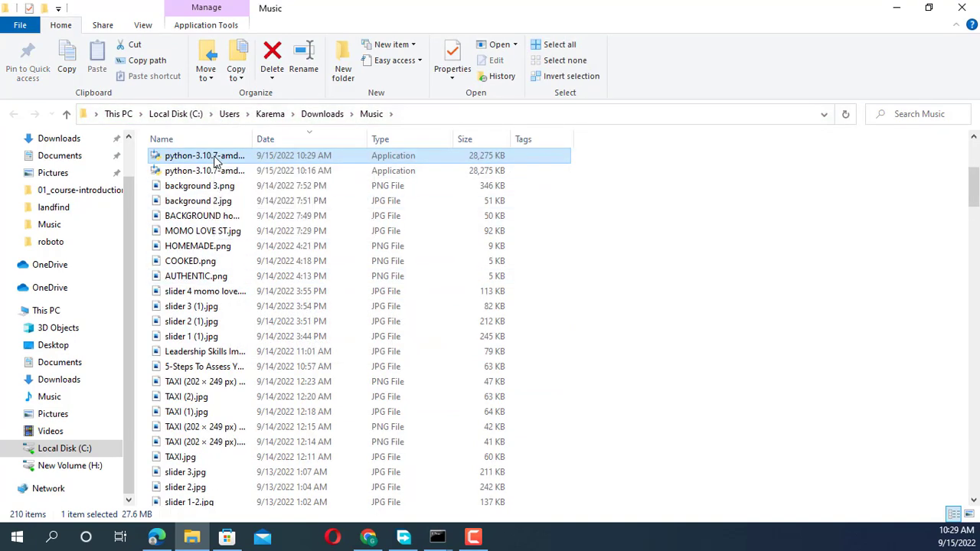
{"action": "double_click", "coordinate": [215, 161]}
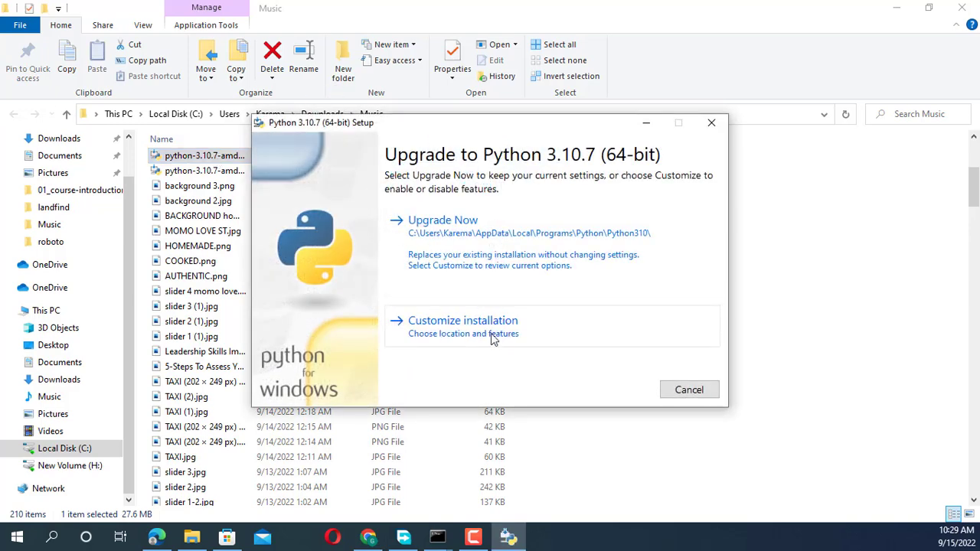
{"action": "left_click", "coordinate": [472, 340]}
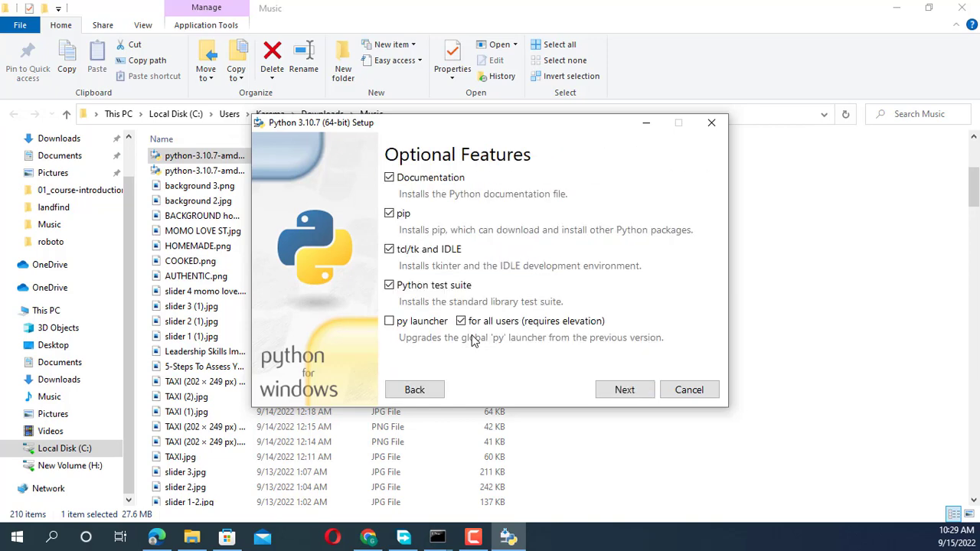
{"action": "left_click", "coordinate": [609, 391]}
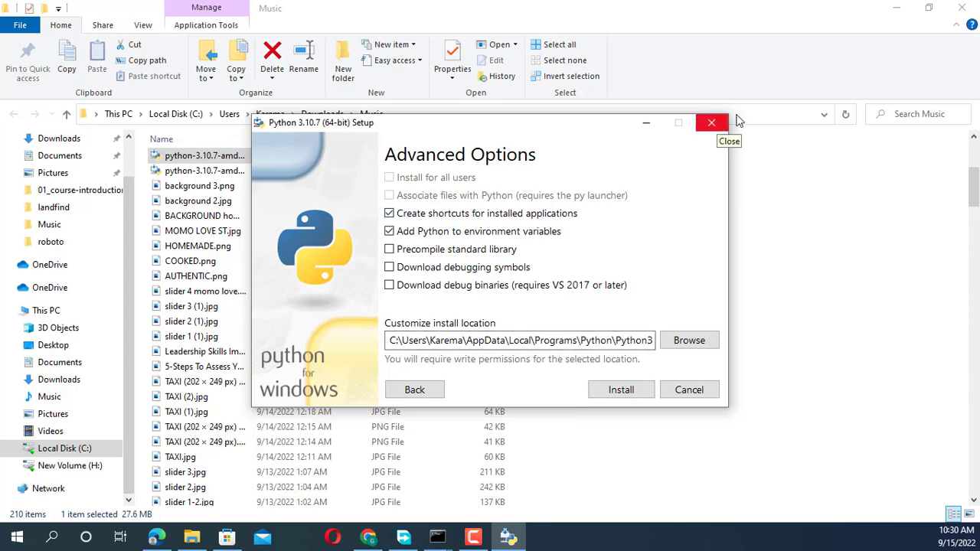
Close the Music folder and cancel the Python 3.10.7 setup without installing
{"action": "left_click", "coordinate": [962, 7]}
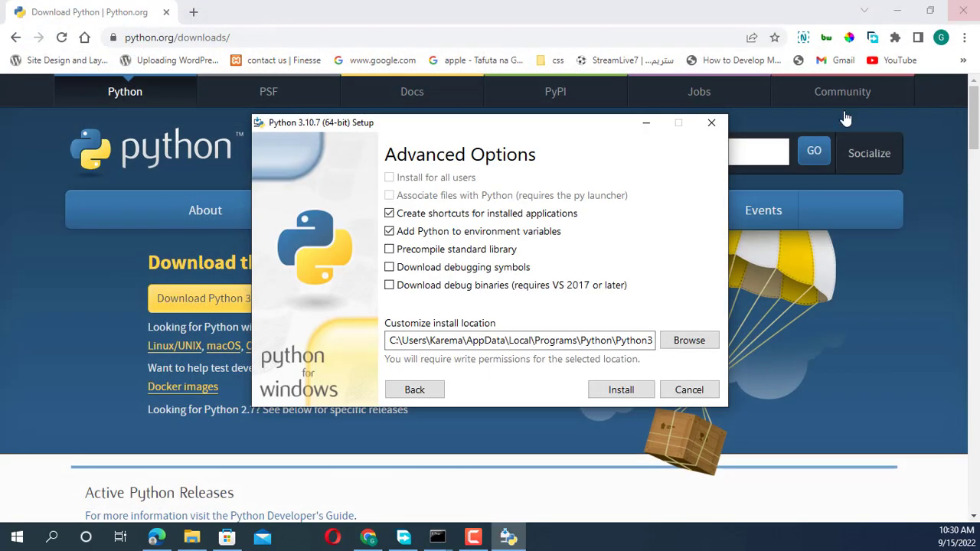
{"action": "left_click", "coordinate": [711, 123]}
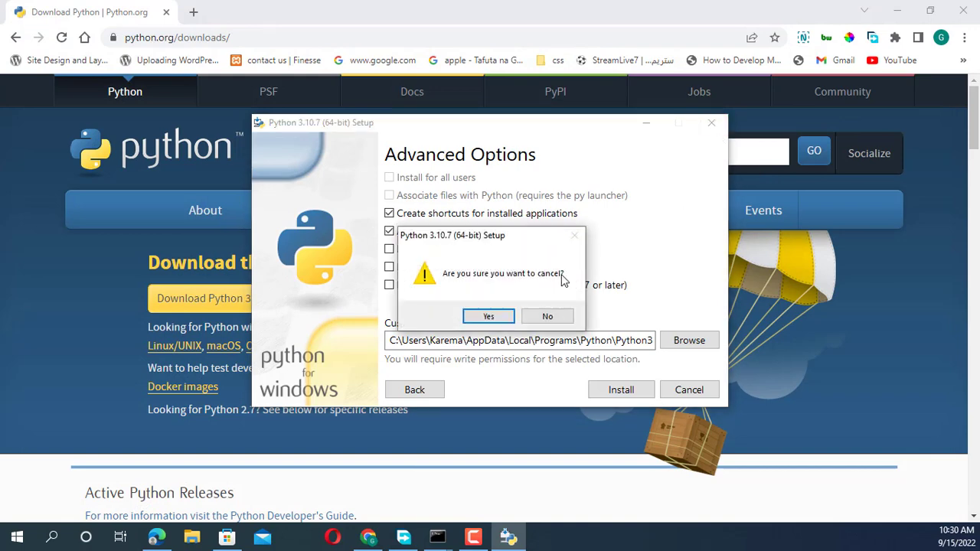
{"action": "left_click", "coordinate": [491, 317]}
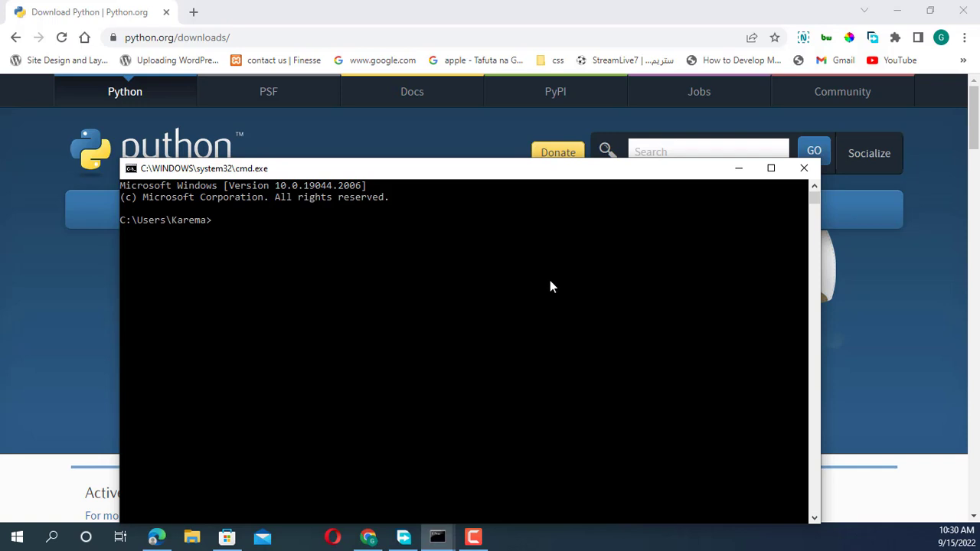
Check the installed Python version in Command Prompt with python --version and put the console away
{"action": "type", "text": "python --version"}
{"action": "key", "text": "Return"}
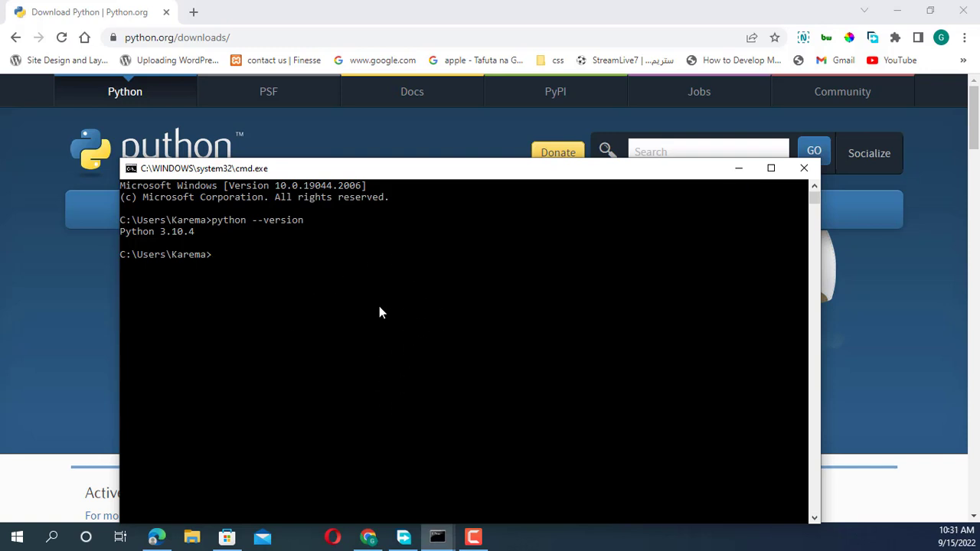
{"action": "left_click", "coordinate": [740, 169]}
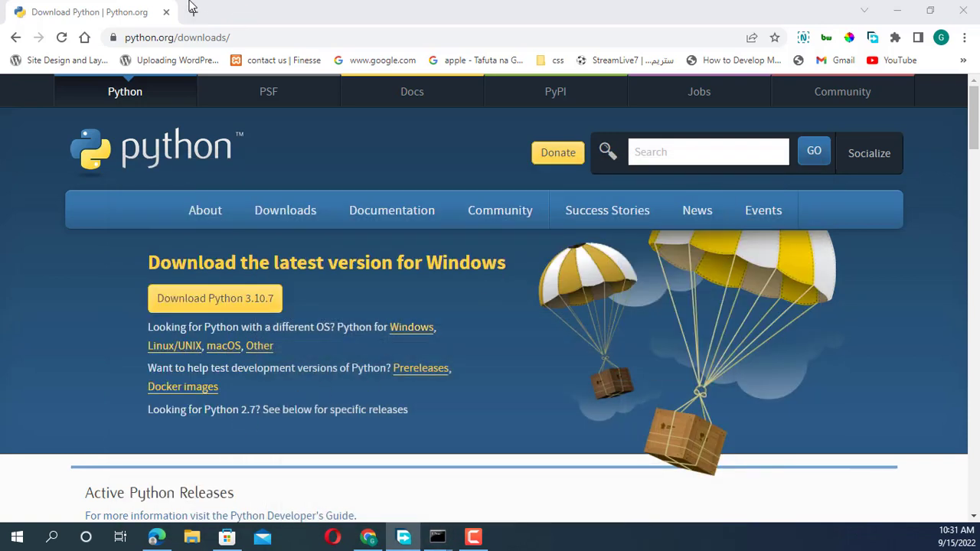
Search the web for "visual studio code" in a new browser tab
{"action": "left_click", "coordinate": [191, 11]}
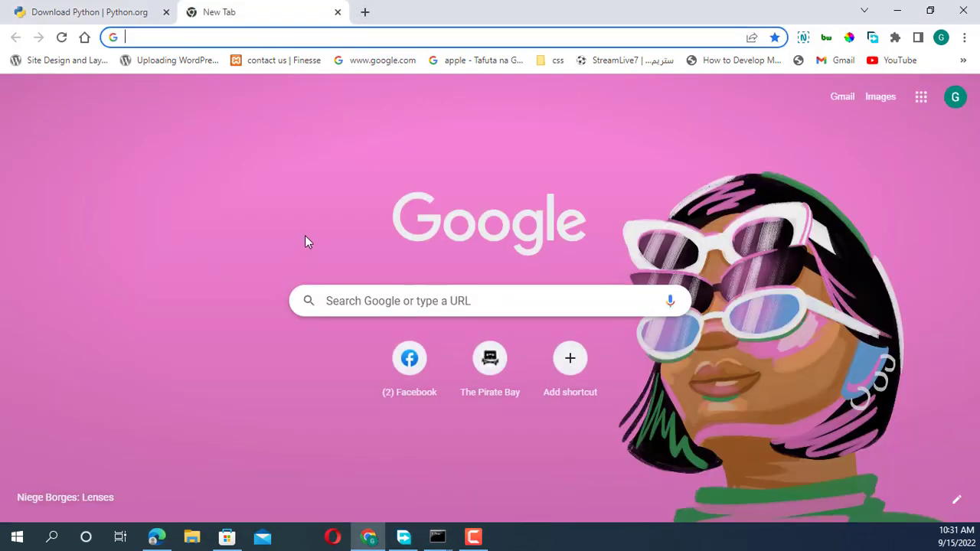
{"action": "type", "text": "visu"}
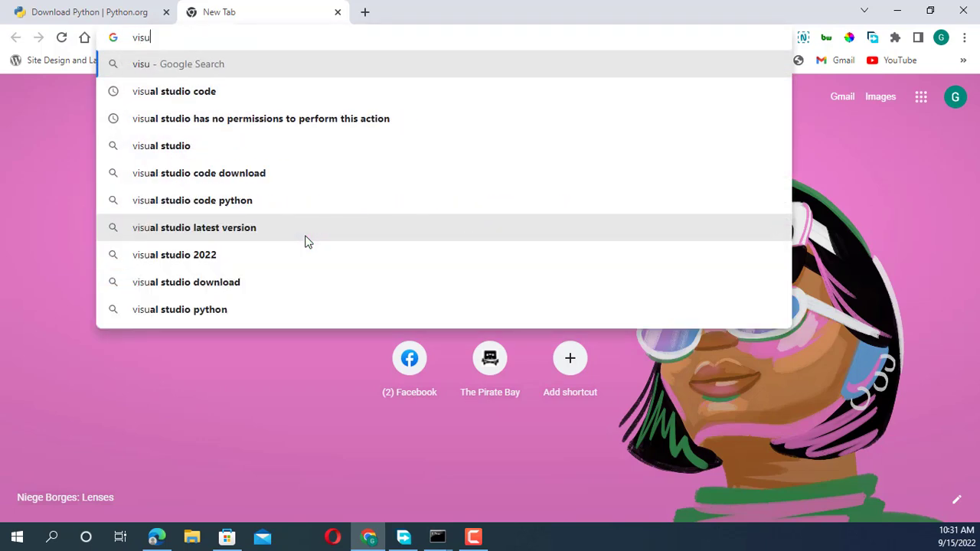
{"action": "type", "text": "al"}
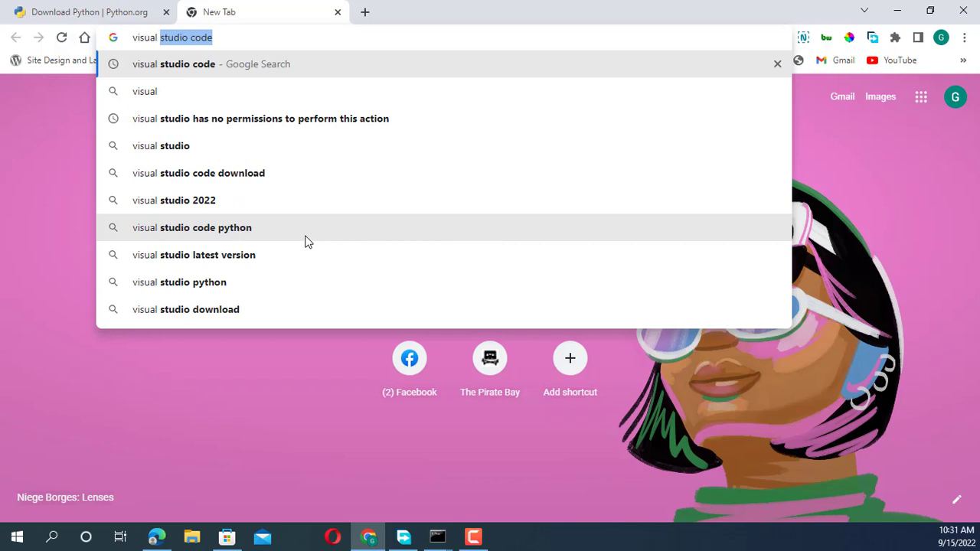
{"action": "type", "text": " studio"}
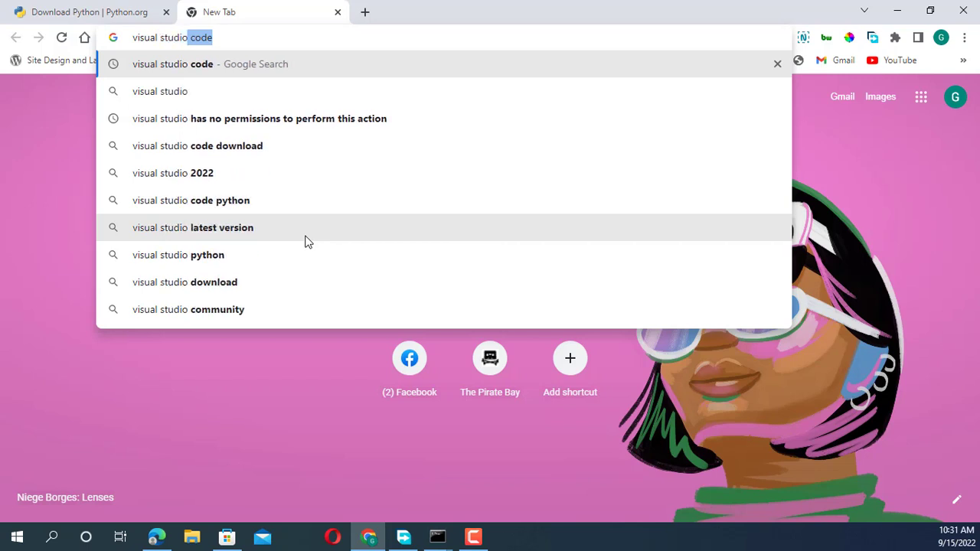
{"action": "key", "text": "BackSpace"}
{"action": "type", "text": "coede"}
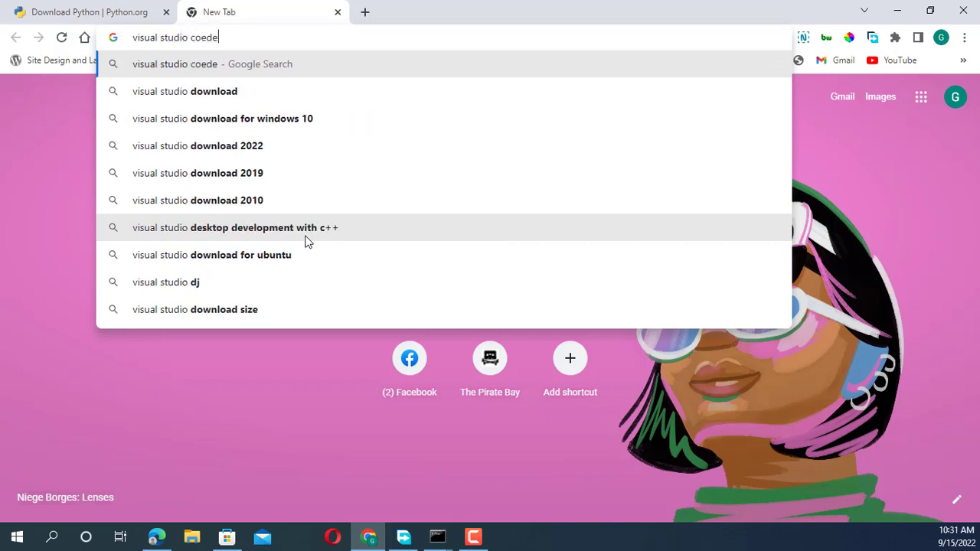
{"action": "key", "text": "BackSpace"}
{"action": "key", "text": "BackSpace"}
{"action": "key", "text": "BackSpace"}
{"action": "type", "text": "de"}
{"action": "key", "text": "Return"}
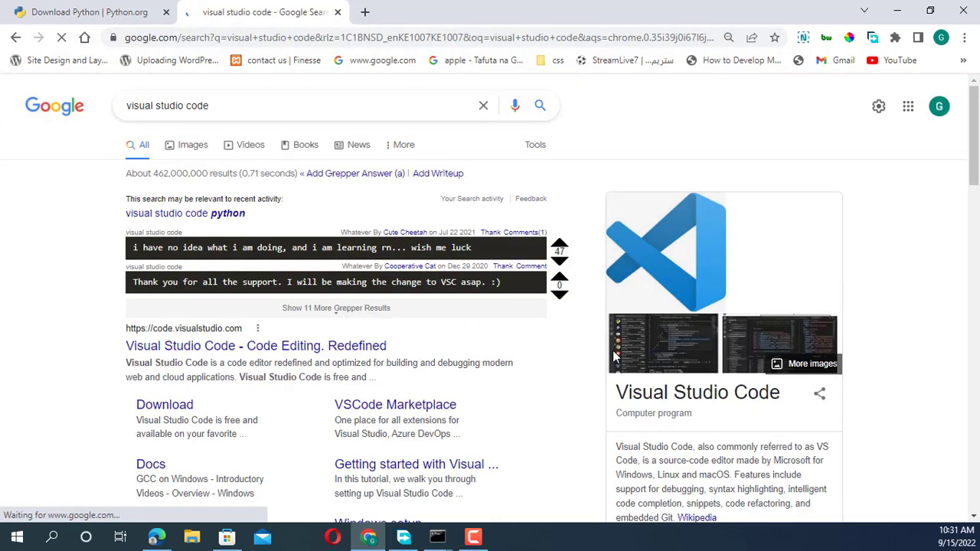
Open the official Visual Studio Code site and download the stable Windows build, VSCodeUserSetup-x64-1.71.1.exe, to the Downloads\Music folder
{"action": "scroll", "coordinate": [569, 332], "scroll_direction": "down", "scroll_amount": 3}
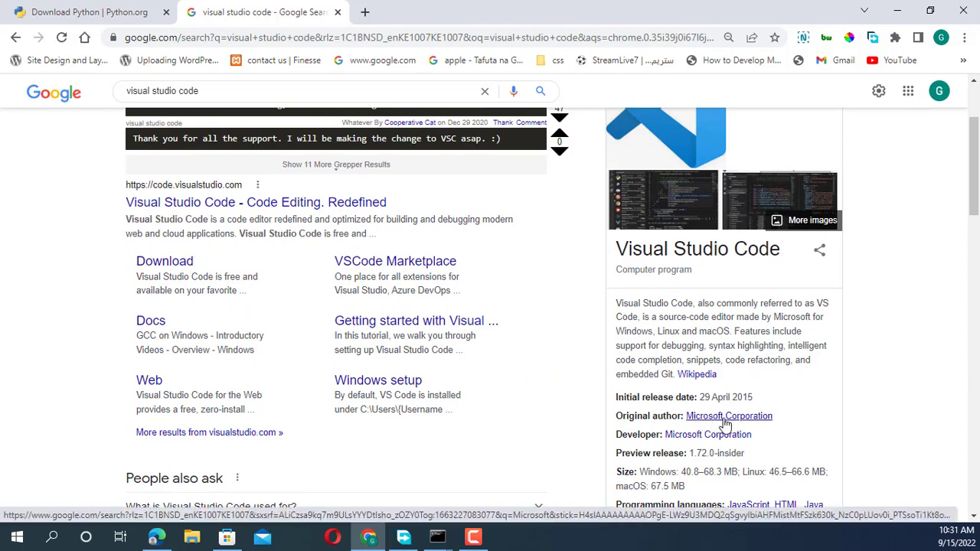
{"action": "scroll", "coordinate": [367, 402], "scroll_direction": "up", "scroll_amount": 3}
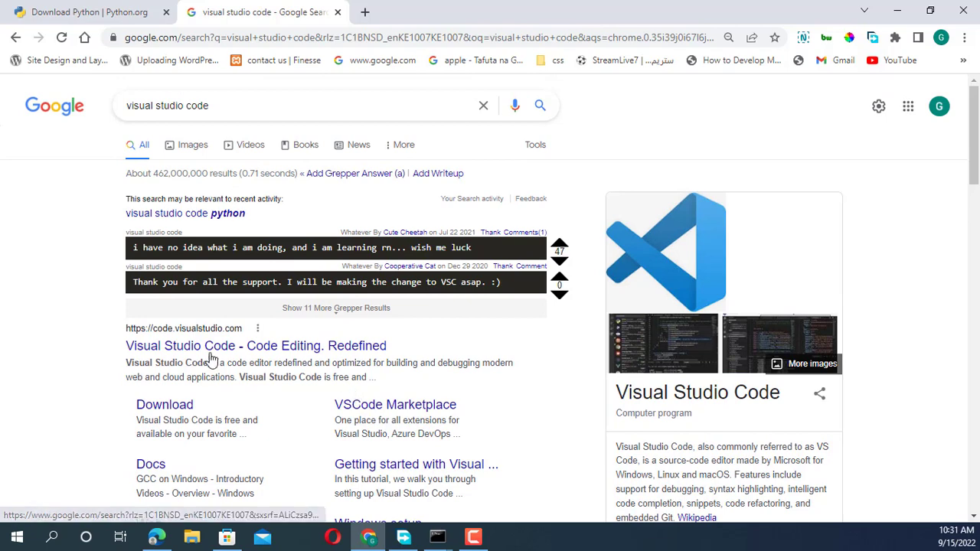
{"action": "left_click", "coordinate": [235, 348]}
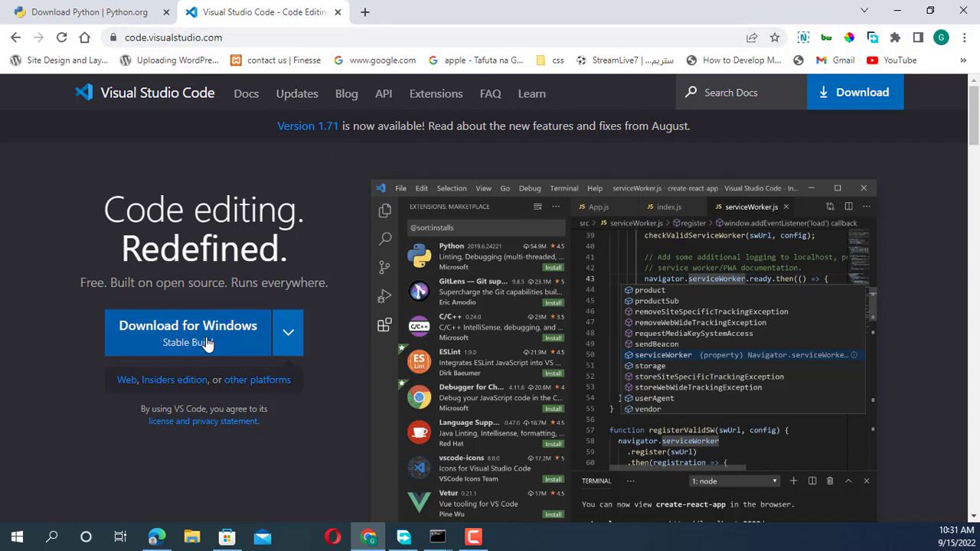
{"action": "left_click", "coordinate": [256, 335]}
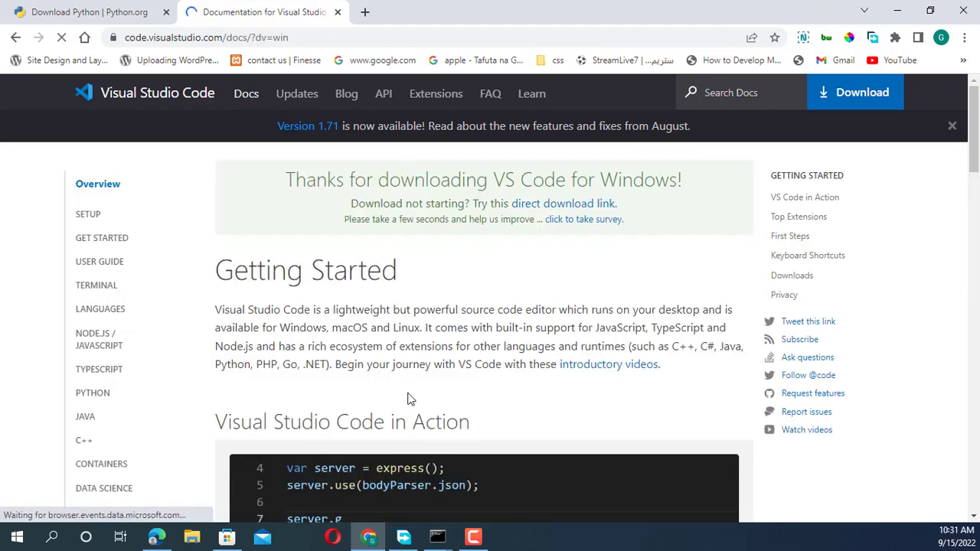
{"action": "scroll", "coordinate": [408, 319], "scroll_direction": "down", "scroll_amount": 2}
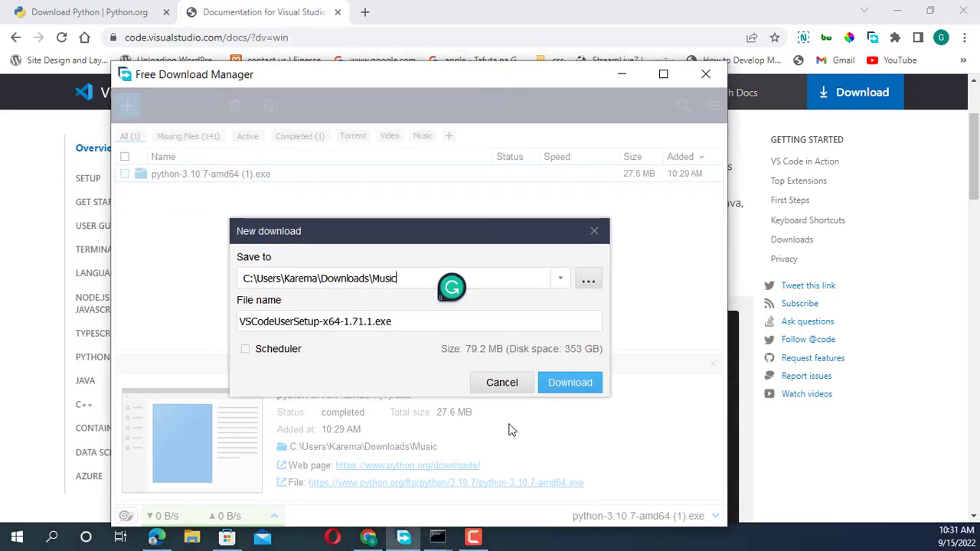
{"action": "left_click", "coordinate": [570, 382]}
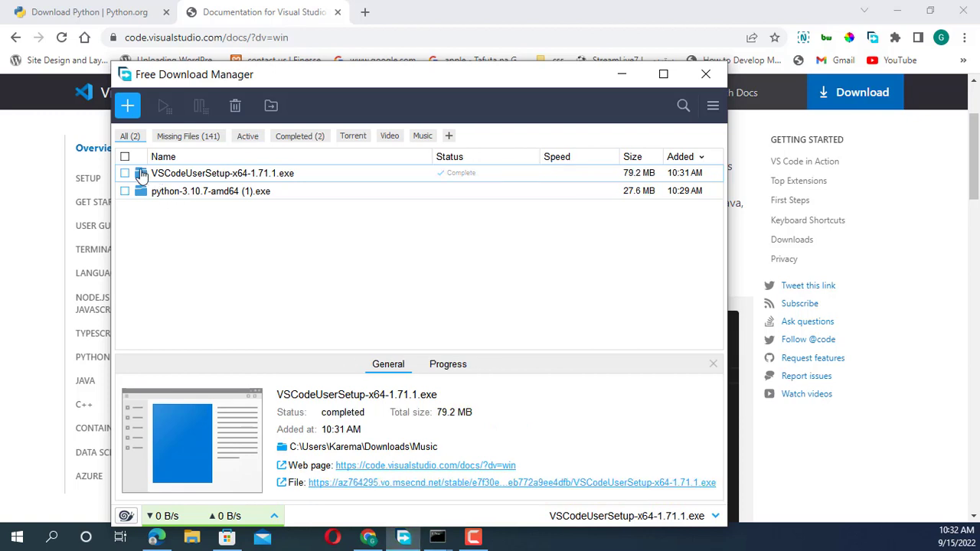
Run VSCodeUserSetup-x64-1.71.1.exe from its download folder and clear the folder window out of the way
{"action": "left_click", "coordinate": [141, 174]}
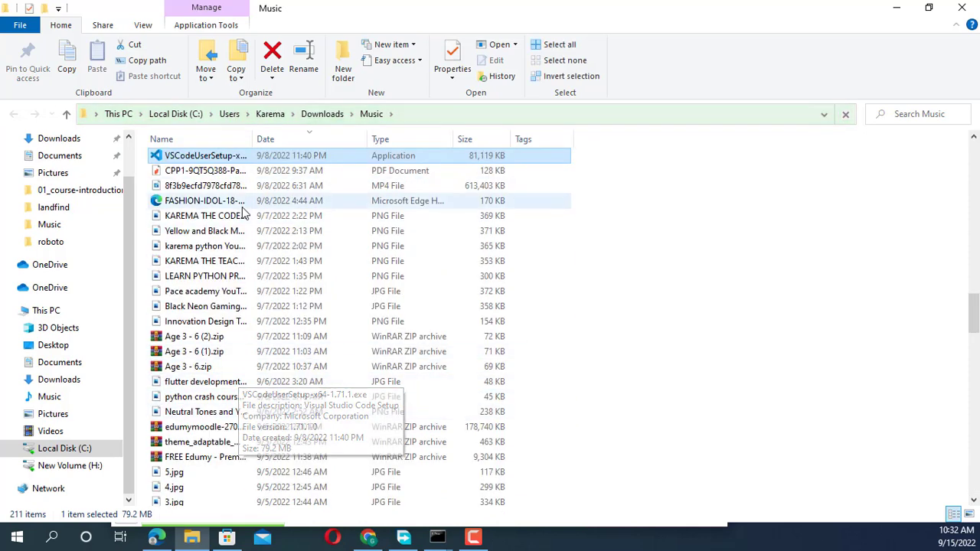
{"action": "double_click", "coordinate": [207, 157]}
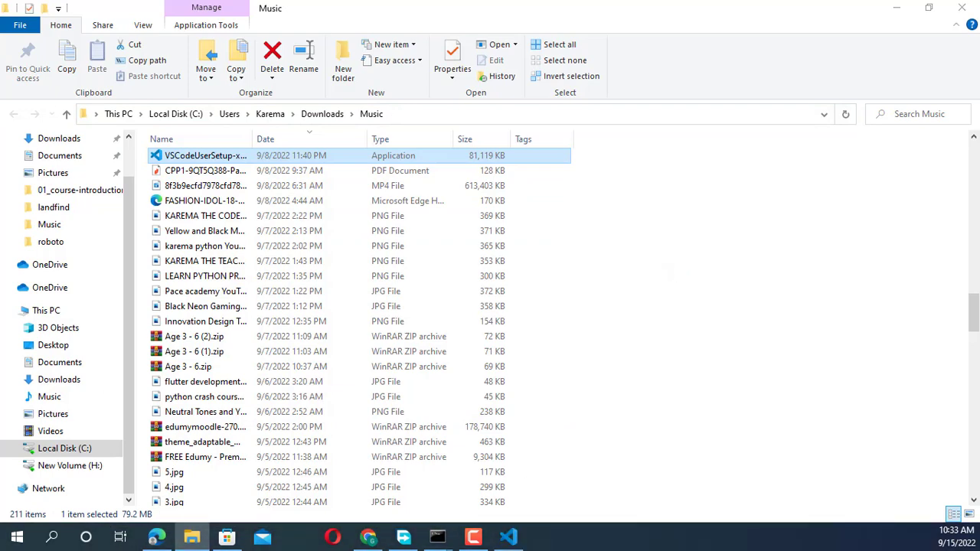
{"action": "left_click_drag", "start_coordinate": [1, 222], "coordinate": [502, 137]}
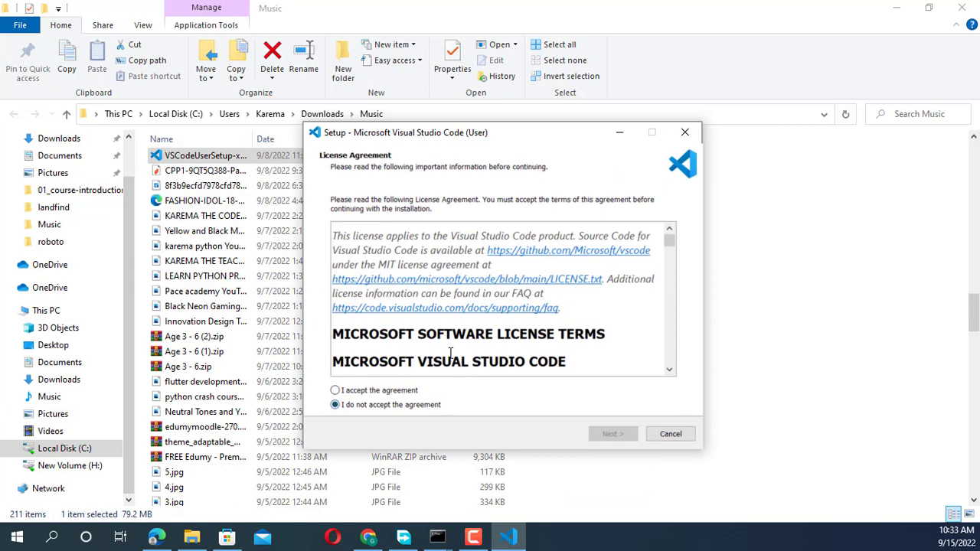
{"action": "left_click", "coordinate": [896, 7]}
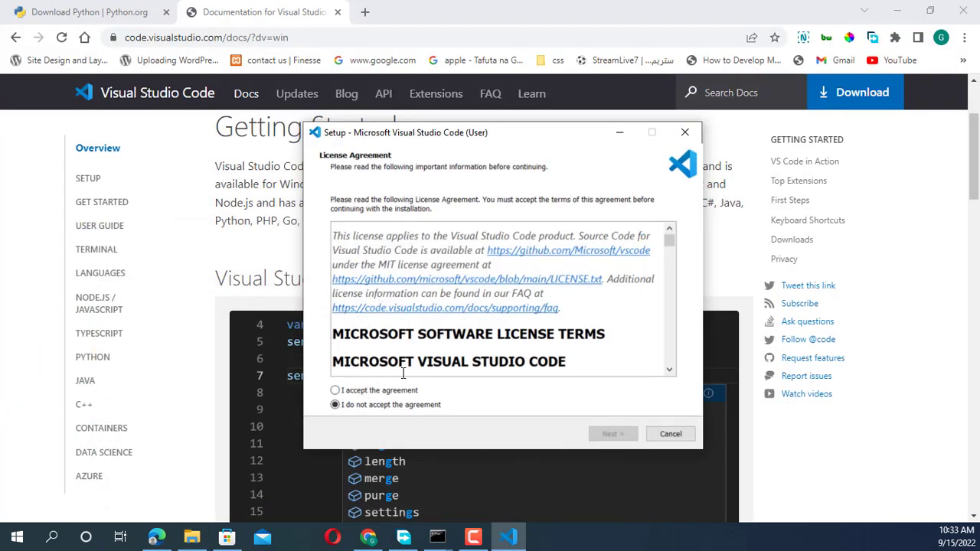
Accept the Visual Studio Code license agreement, enable the desktop icon as an additional task, and continue to the Ready to Install page
{"action": "left_click", "coordinate": [337, 392]}
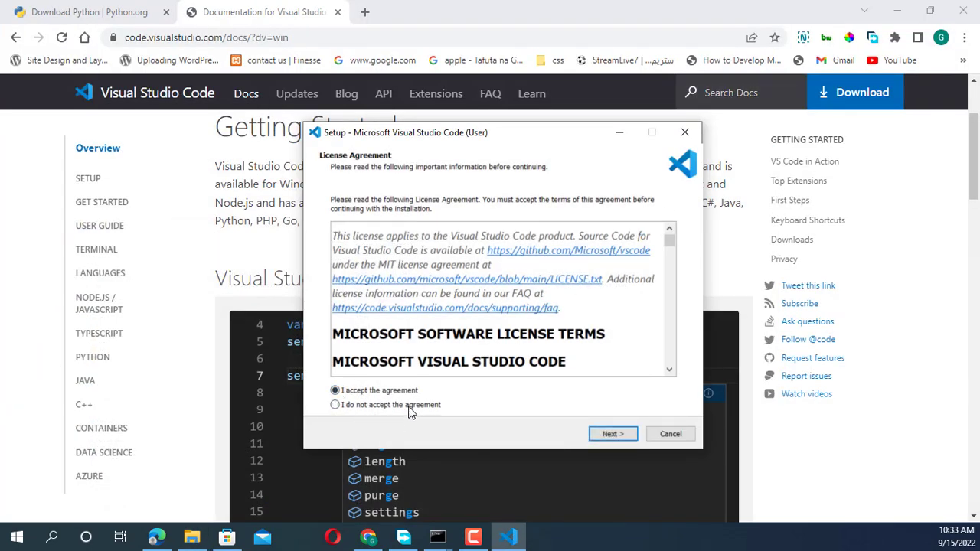
{"action": "left_click", "coordinate": [619, 435]}
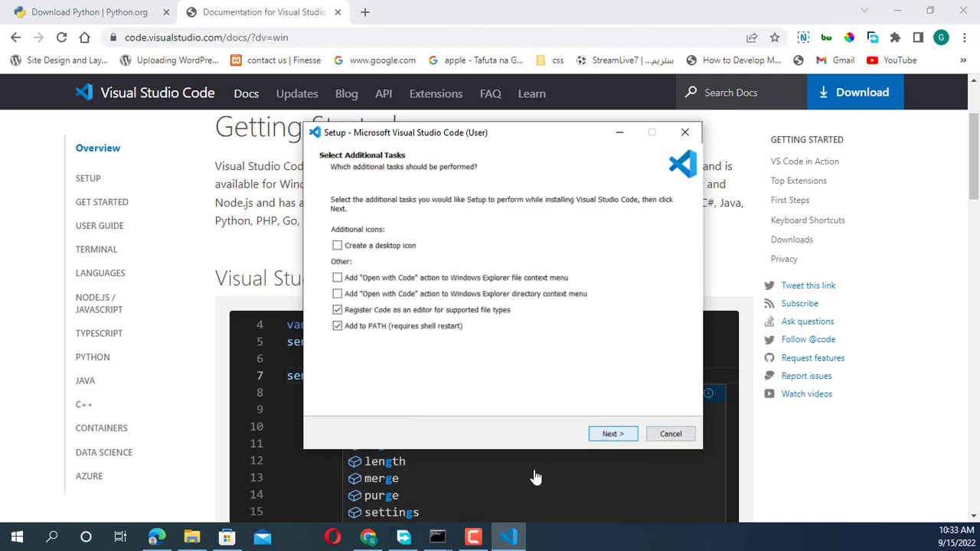
{"action": "left_click", "coordinate": [338, 246]}
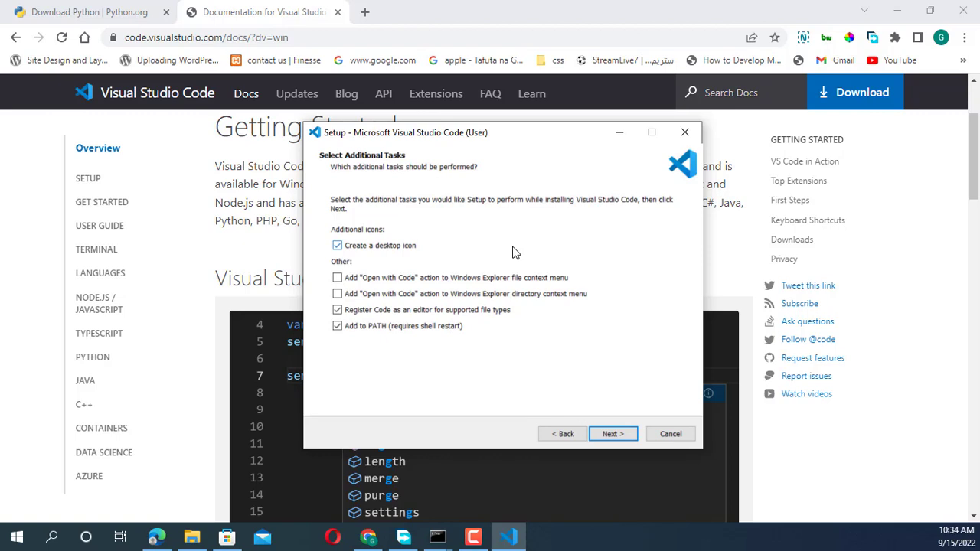
{"action": "left_click", "coordinate": [617, 432]}
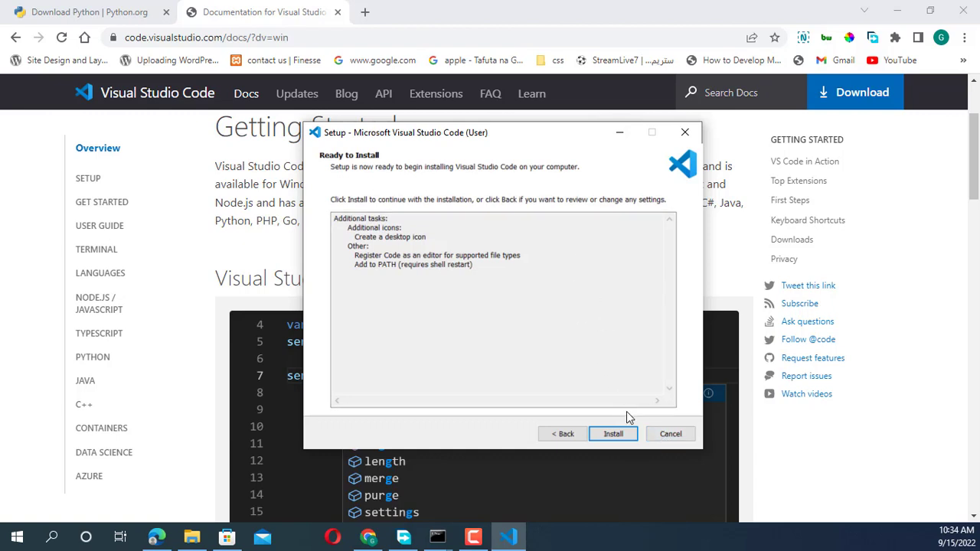
Cancel the Visual Studio Code setup at the Ready to Install page and confirm exiting without installing
{"action": "left_click", "coordinate": [671, 434]}
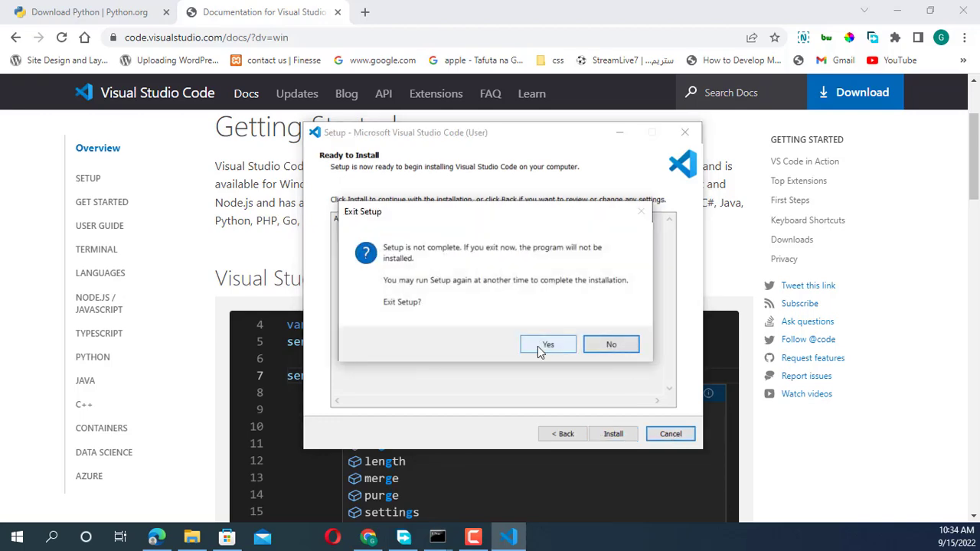
{"action": "left_click", "coordinate": [546, 345]}
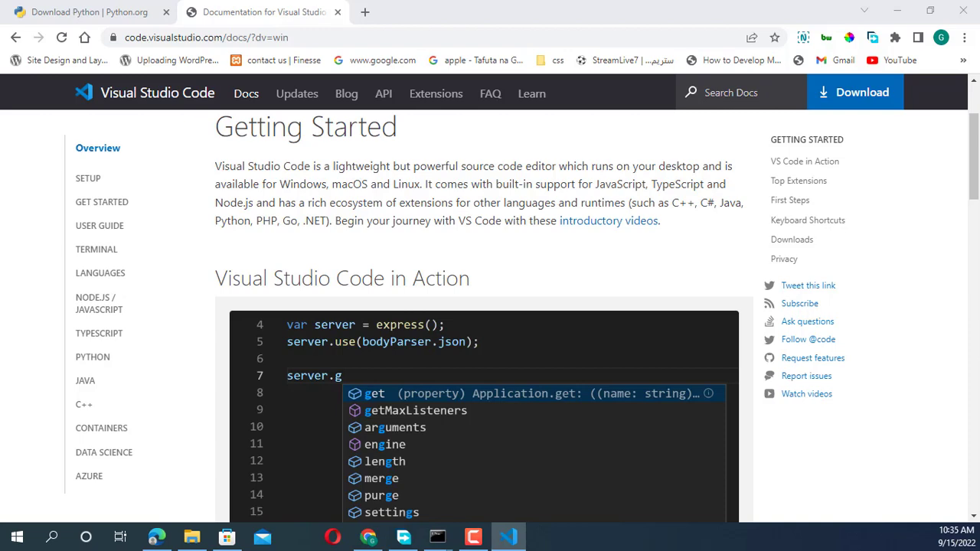
Switch to the existing Visual Studio Code window with the landfind project and maximize it
{"action": "left_click_drag", "start_coordinate": [0, 260], "coordinate": [0, 145]}
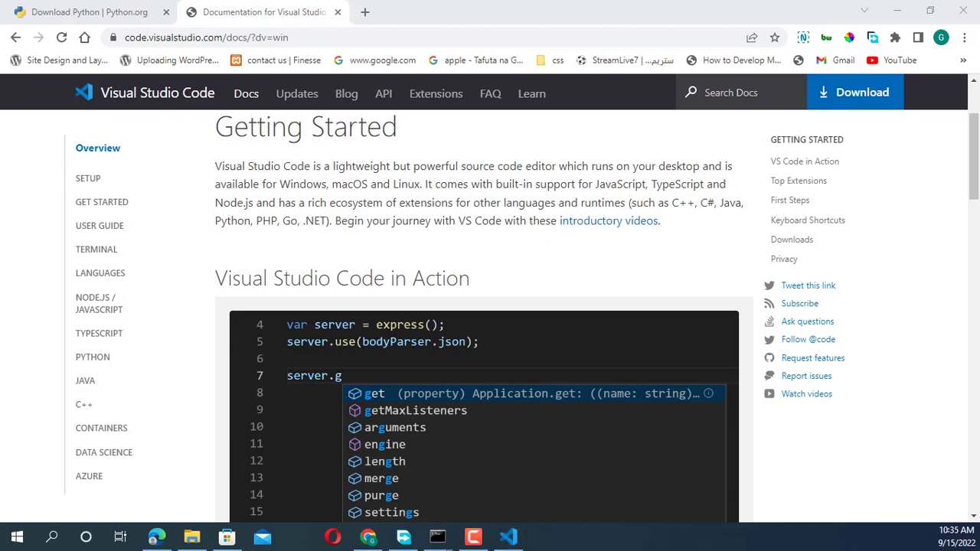
{"action": "left_click", "coordinate": [509, 536]}
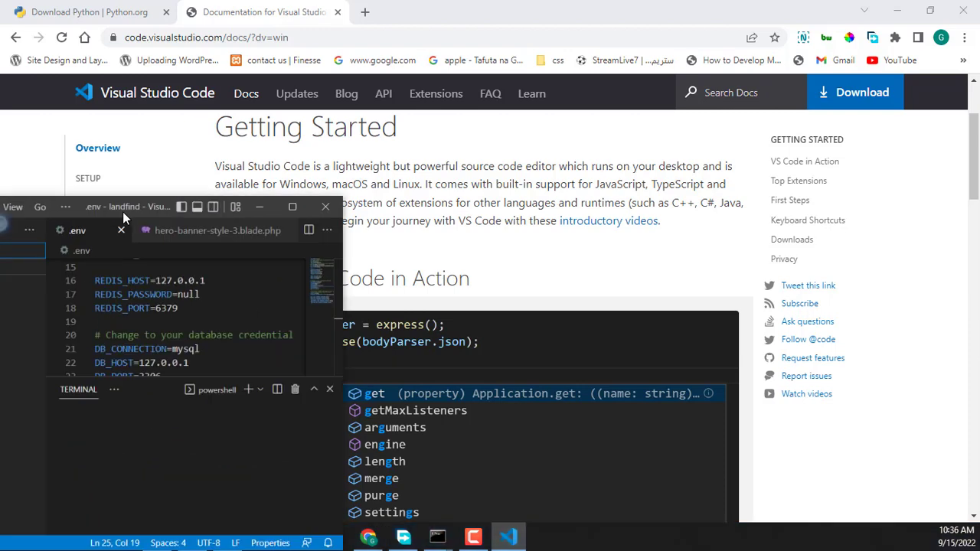
{"action": "left_click", "coordinate": [569, 150]}
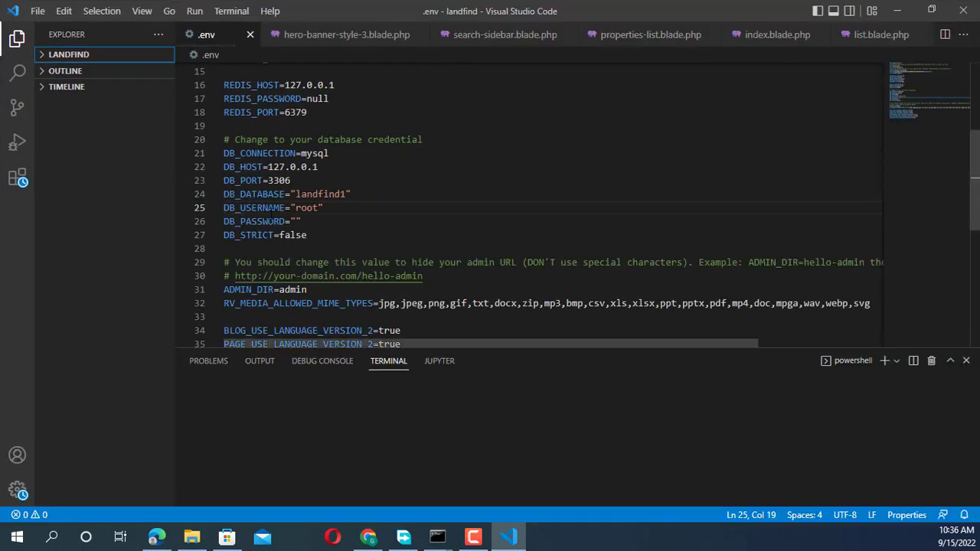
Look over the .env file and the available file commands, dismiss them unused, and close Visual Studio Code
{"action": "scroll", "coordinate": [272, 218], "scroll_direction": "down", "scroll_amount": 1}
{"action": "scroll", "coordinate": [272, 215], "scroll_direction": "up", "scroll_amount": 2}
{"action": "scroll", "coordinate": [272, 216], "scroll_direction": "up", "scroll_amount": 1}
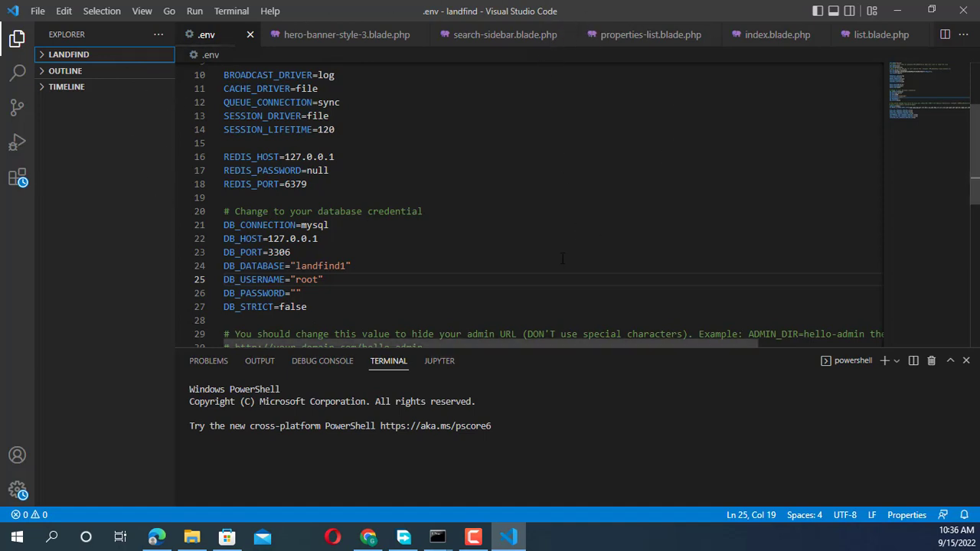
{"action": "left_click", "coordinate": [37, 11]}
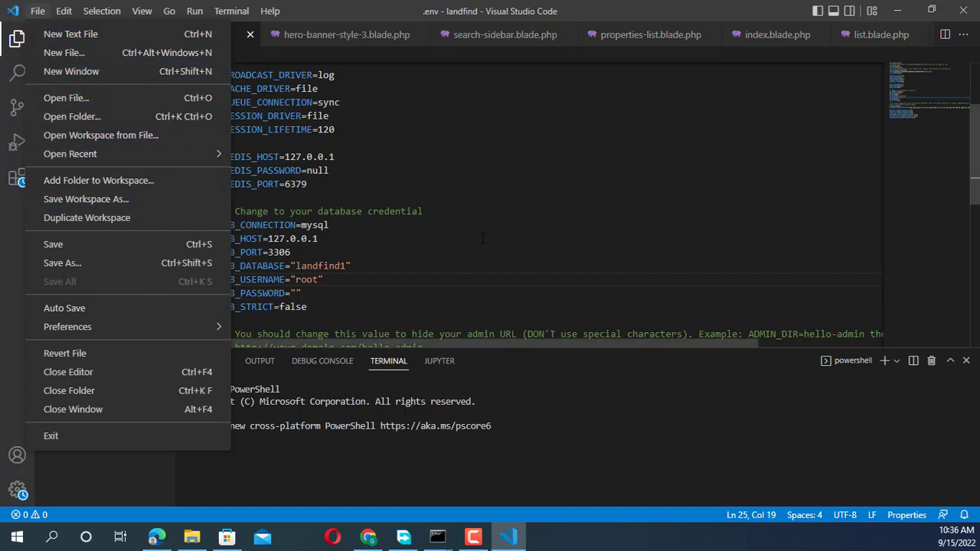
{"action": "left_click", "coordinate": [567, 199]}
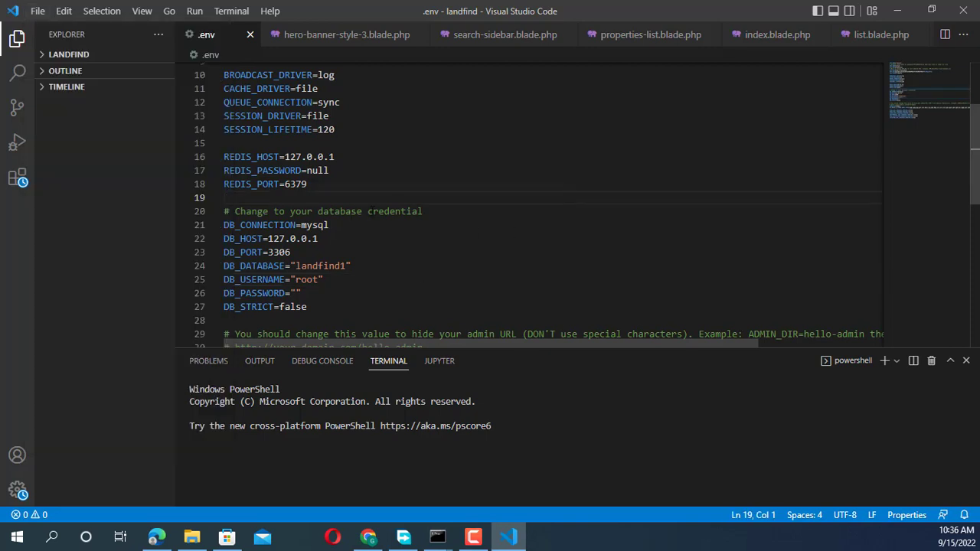
{"action": "left_click", "coordinate": [964, 12]}
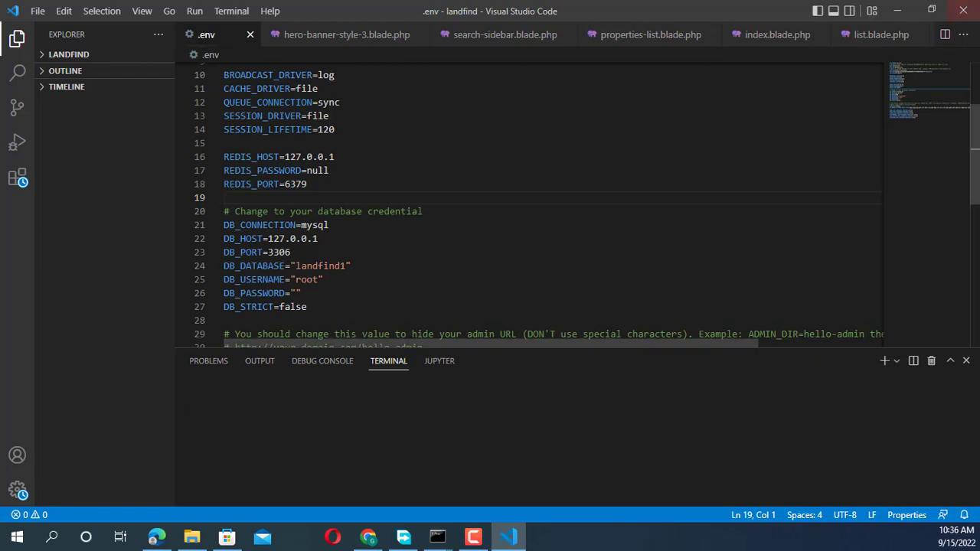